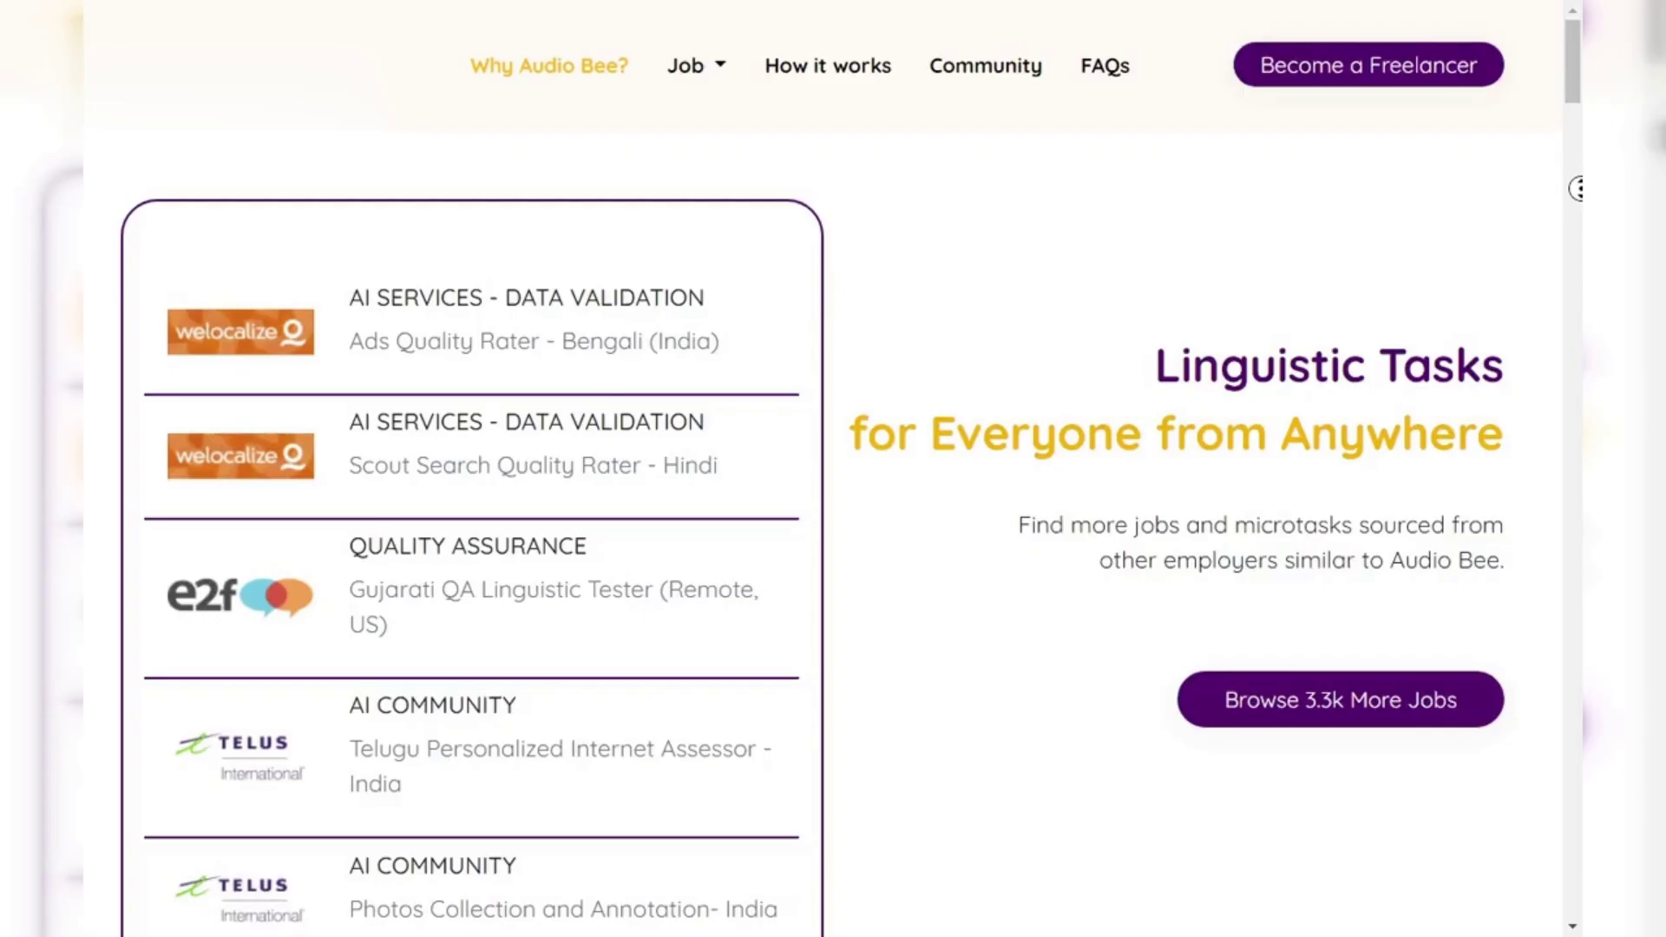
{"action": "scroll", "coordinate": [1577, 188], "scroll_direction": "down", "scroll_amount": 1}
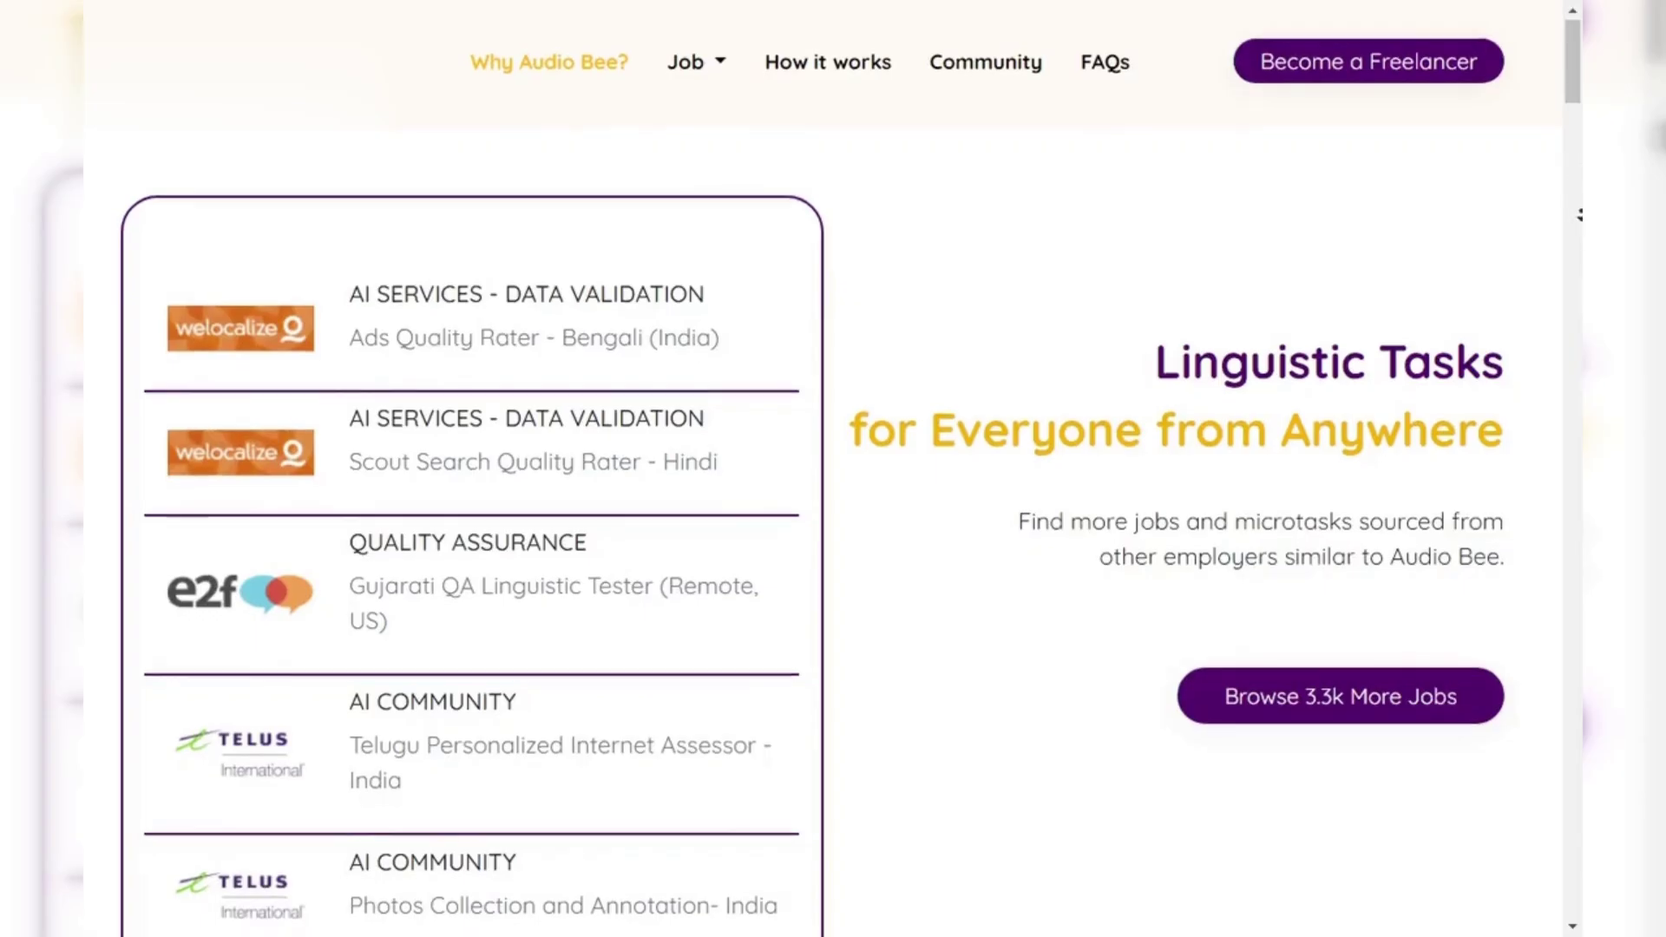
{"action": "scroll", "coordinate": [1577, 209], "scroll_direction": "down", "scroll_amount": 2}
{"action": "scroll", "coordinate": [1579, 220], "scroll_direction": "down", "scroll_amount": 1}
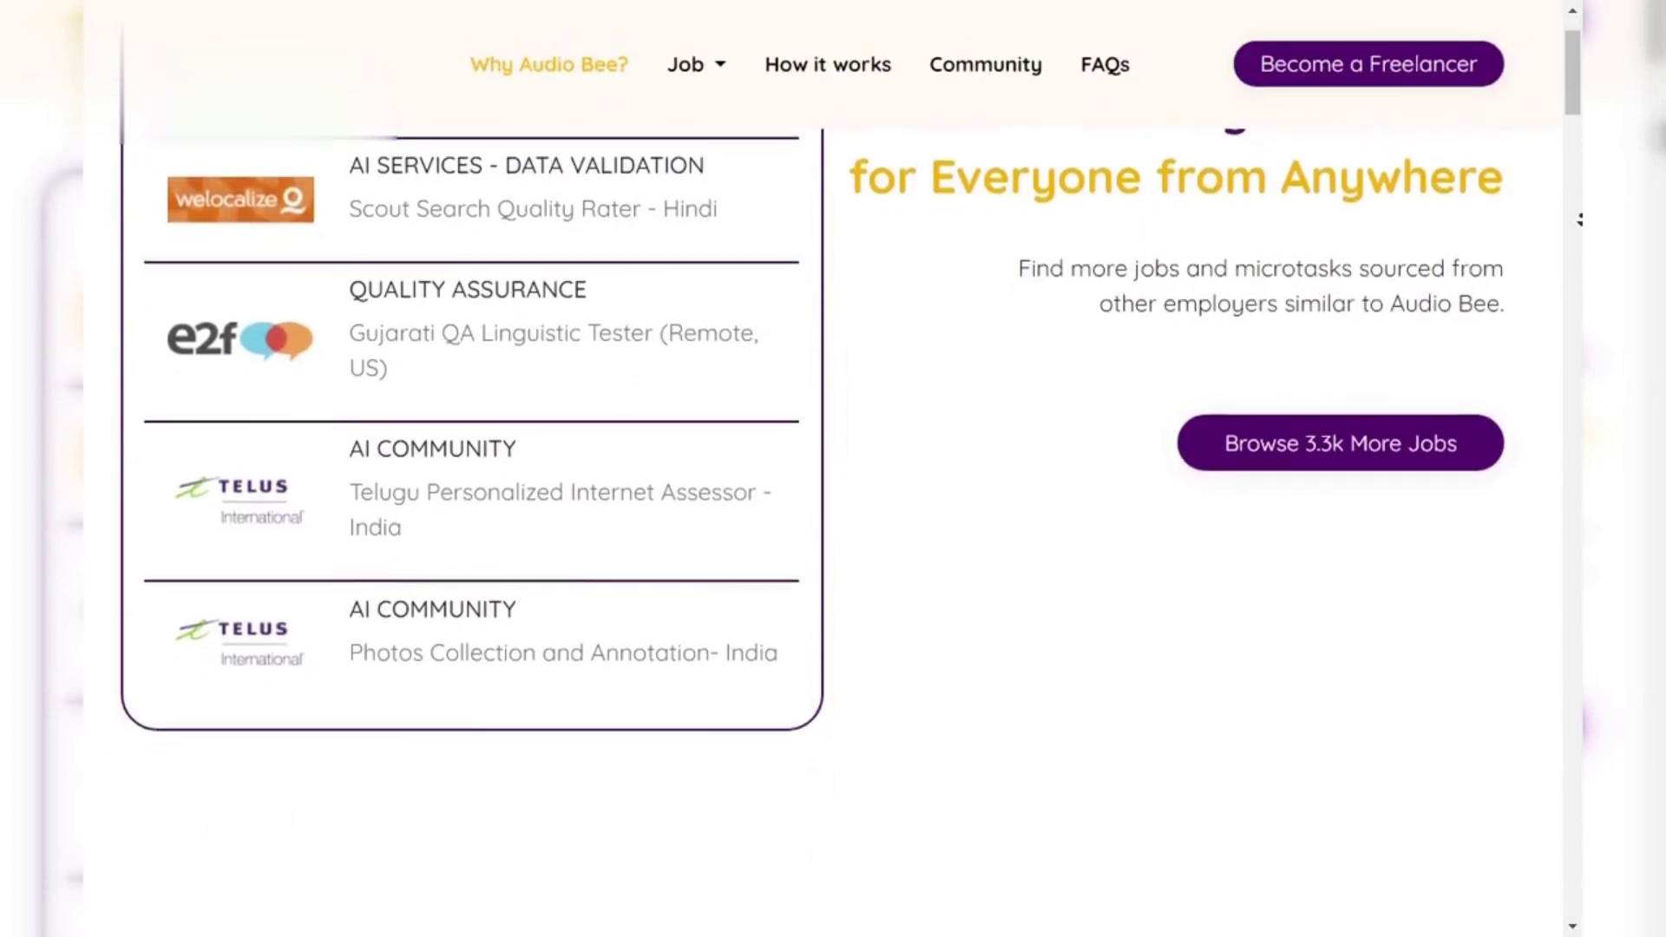
{"action": "scroll", "coordinate": [1579, 225], "scroll_direction": "down", "scroll_amount": 1}
{"action": "scroll", "coordinate": [1579, 228], "scroll_direction": "down", "scroll_amount": 1}
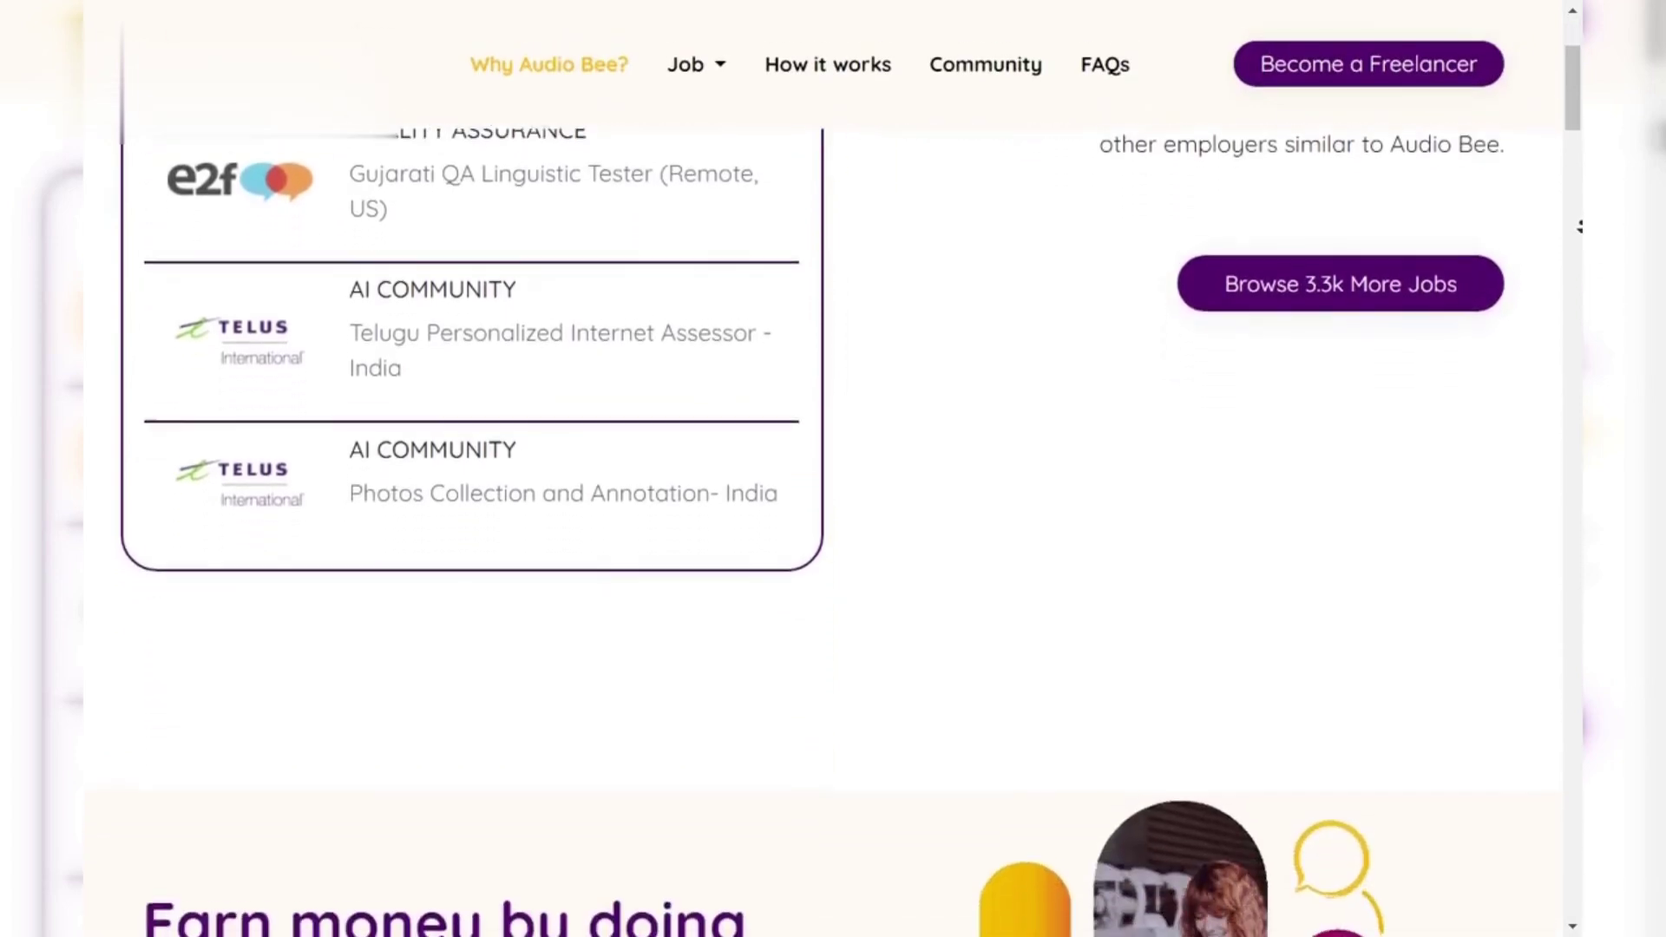
{"action": "scroll", "coordinate": [1579, 227], "scroll_direction": "down", "scroll_amount": 1}
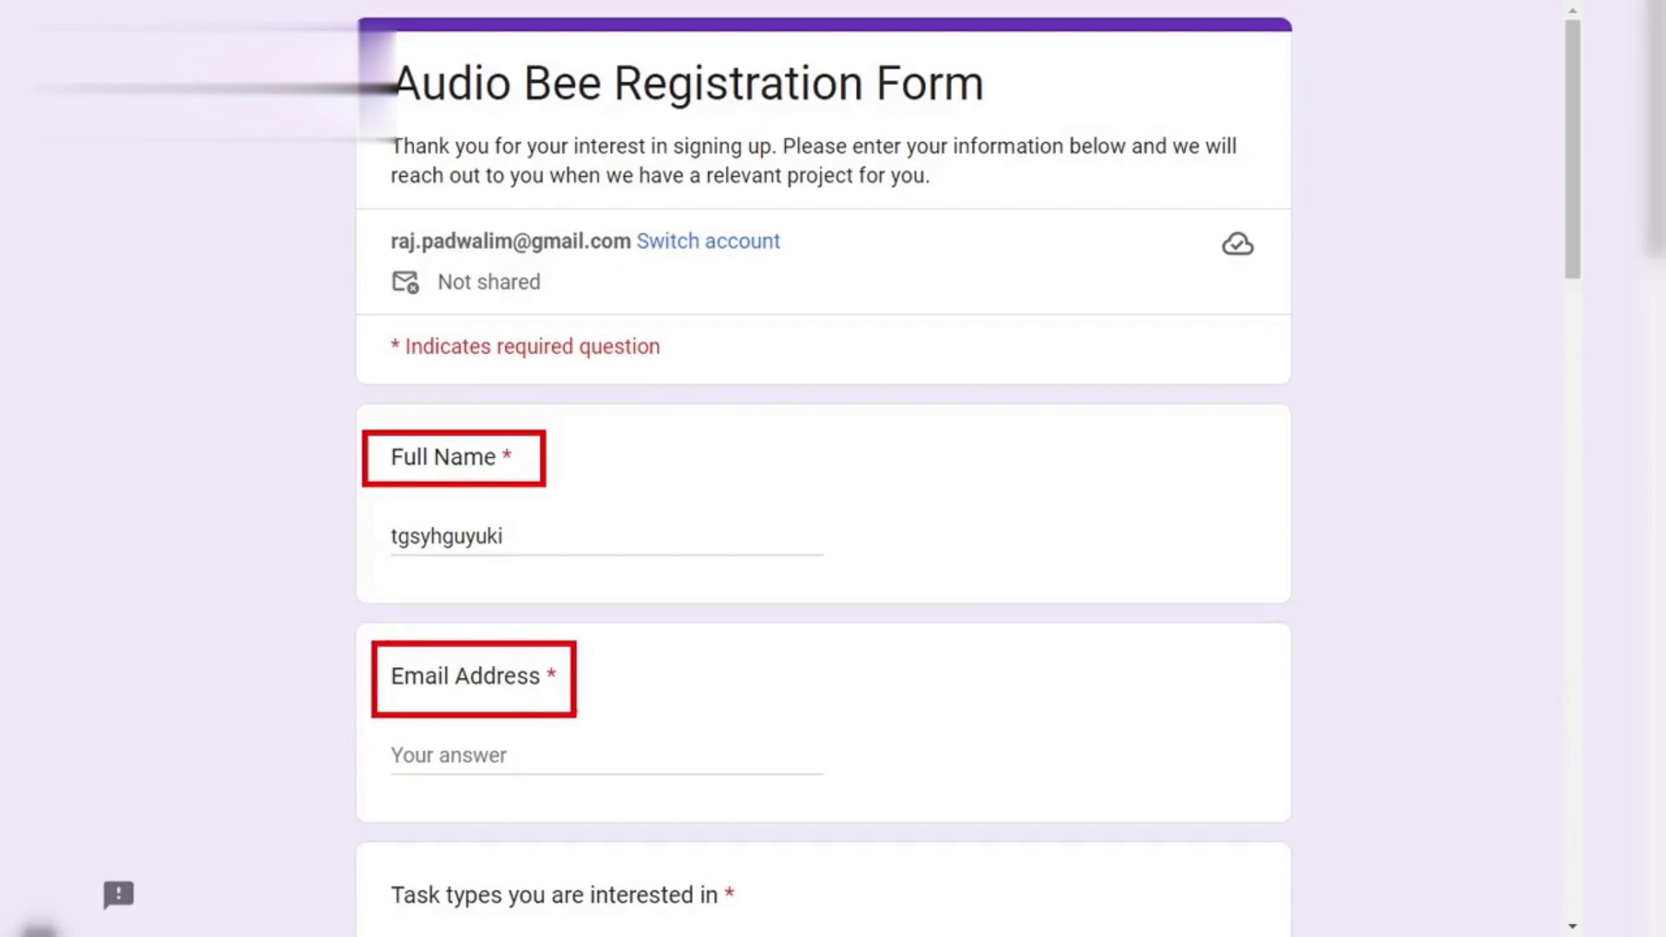
{"action": "scroll", "coordinate": [574, 709], "scroll_direction": "down", "scroll_amount": 1}
{"action": "scroll", "coordinate": [573, 710], "scroll_direction": "down", "scroll_amount": 1}
{"action": "scroll", "coordinate": [574, 710], "scroll_direction": "down", "scroll_amount": 1}
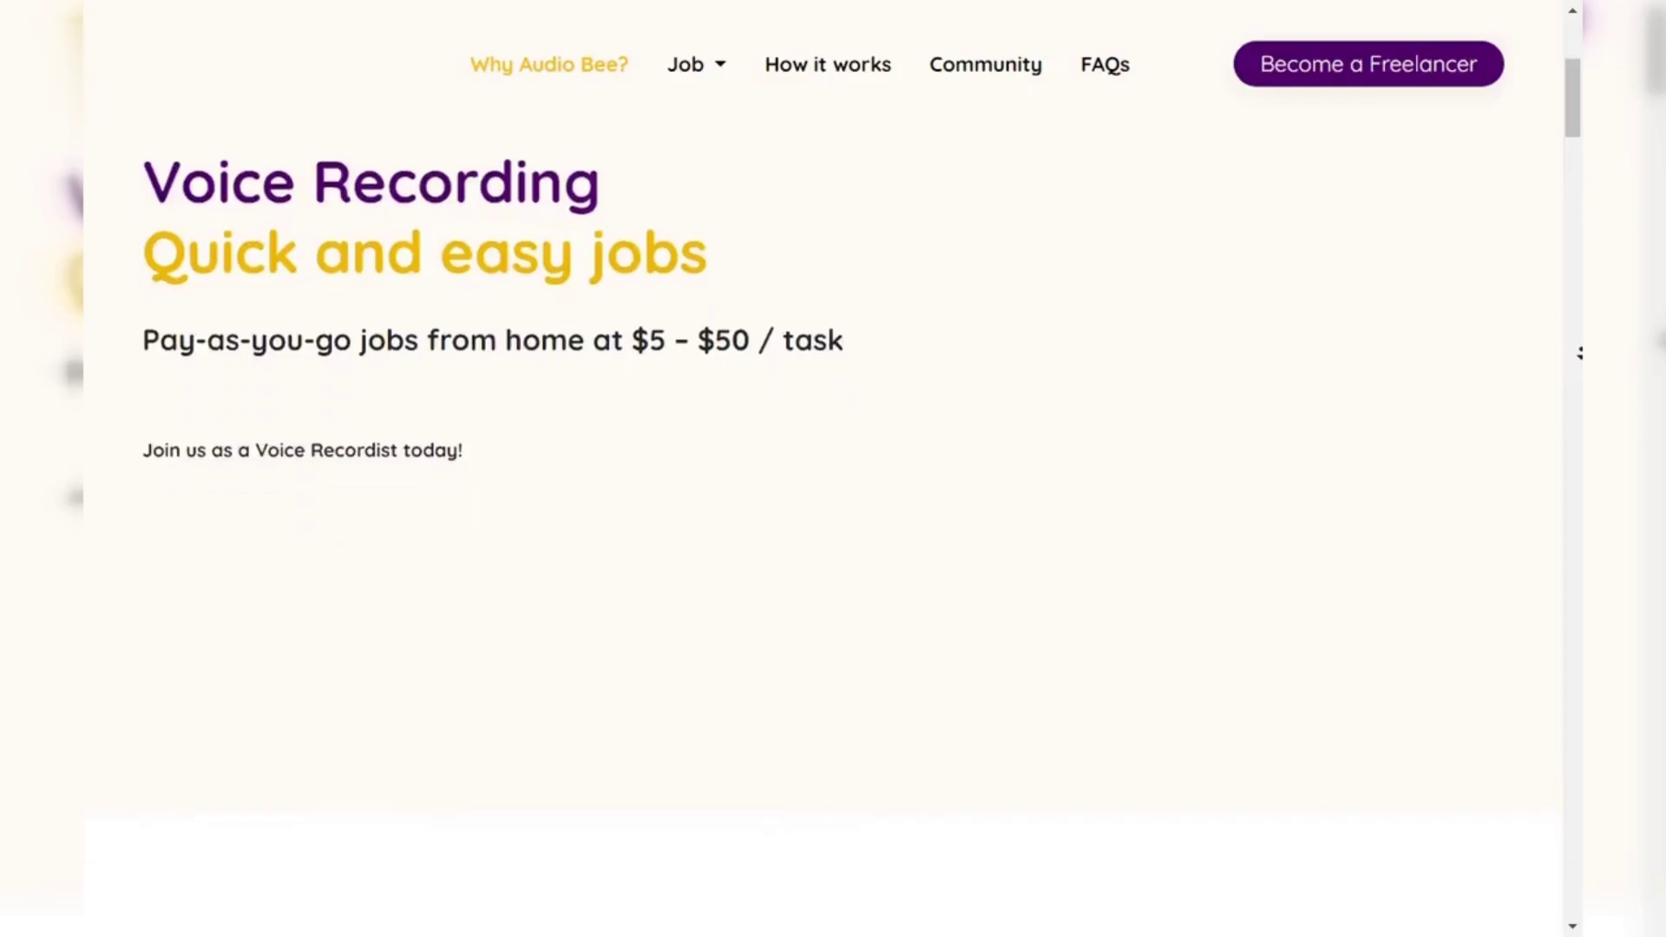
{"action": "scroll", "coordinate": [1580, 353], "scroll_direction": "down", "scroll_amount": 1}
{"action": "scroll", "coordinate": [1579, 353], "scroll_direction": "down", "scroll_amount": 1}
{"action": "scroll", "coordinate": [1579, 353], "scroll_direction": "down", "scroll_amount": 1}
{"action": "scroll", "coordinate": [1579, 352], "scroll_direction": "down", "scroll_amount": 1}
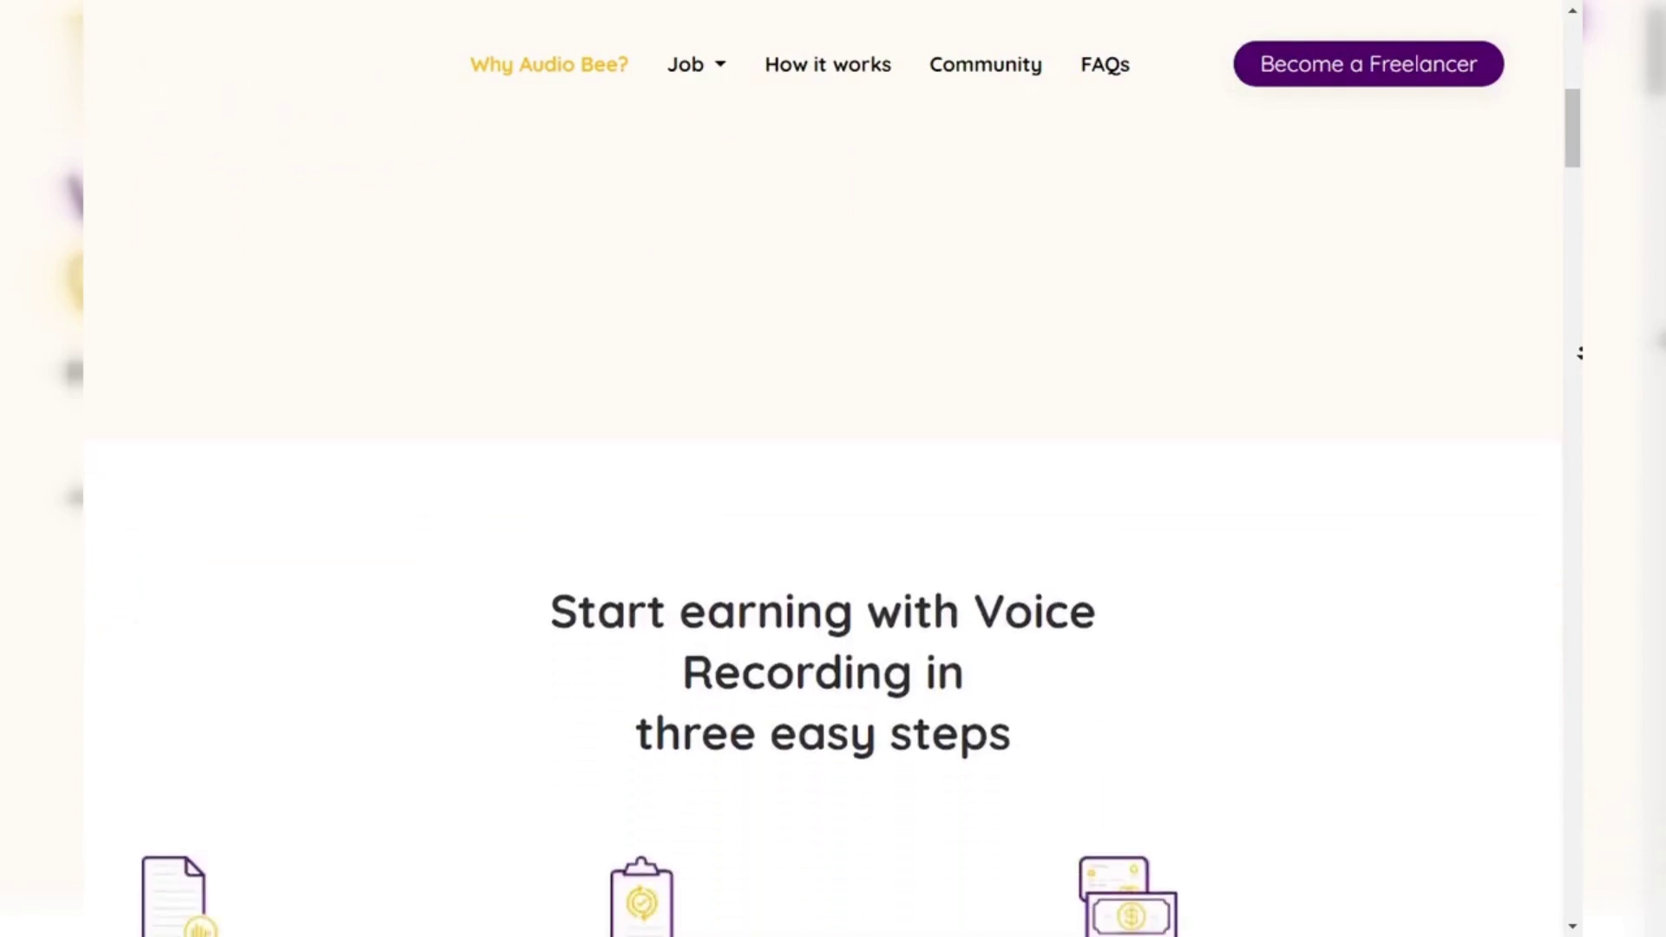
{"action": "scroll", "coordinate": [1579, 353], "scroll_direction": "down", "scroll_amount": 1}
{"action": "scroll", "coordinate": [1579, 353], "scroll_direction": "down", "scroll_amount": 1}
{"action": "scroll", "coordinate": [1579, 354], "scroll_direction": "down", "scroll_amount": 1}
{"action": "scroll", "coordinate": [1579, 353], "scroll_direction": "down", "scroll_amount": 1}
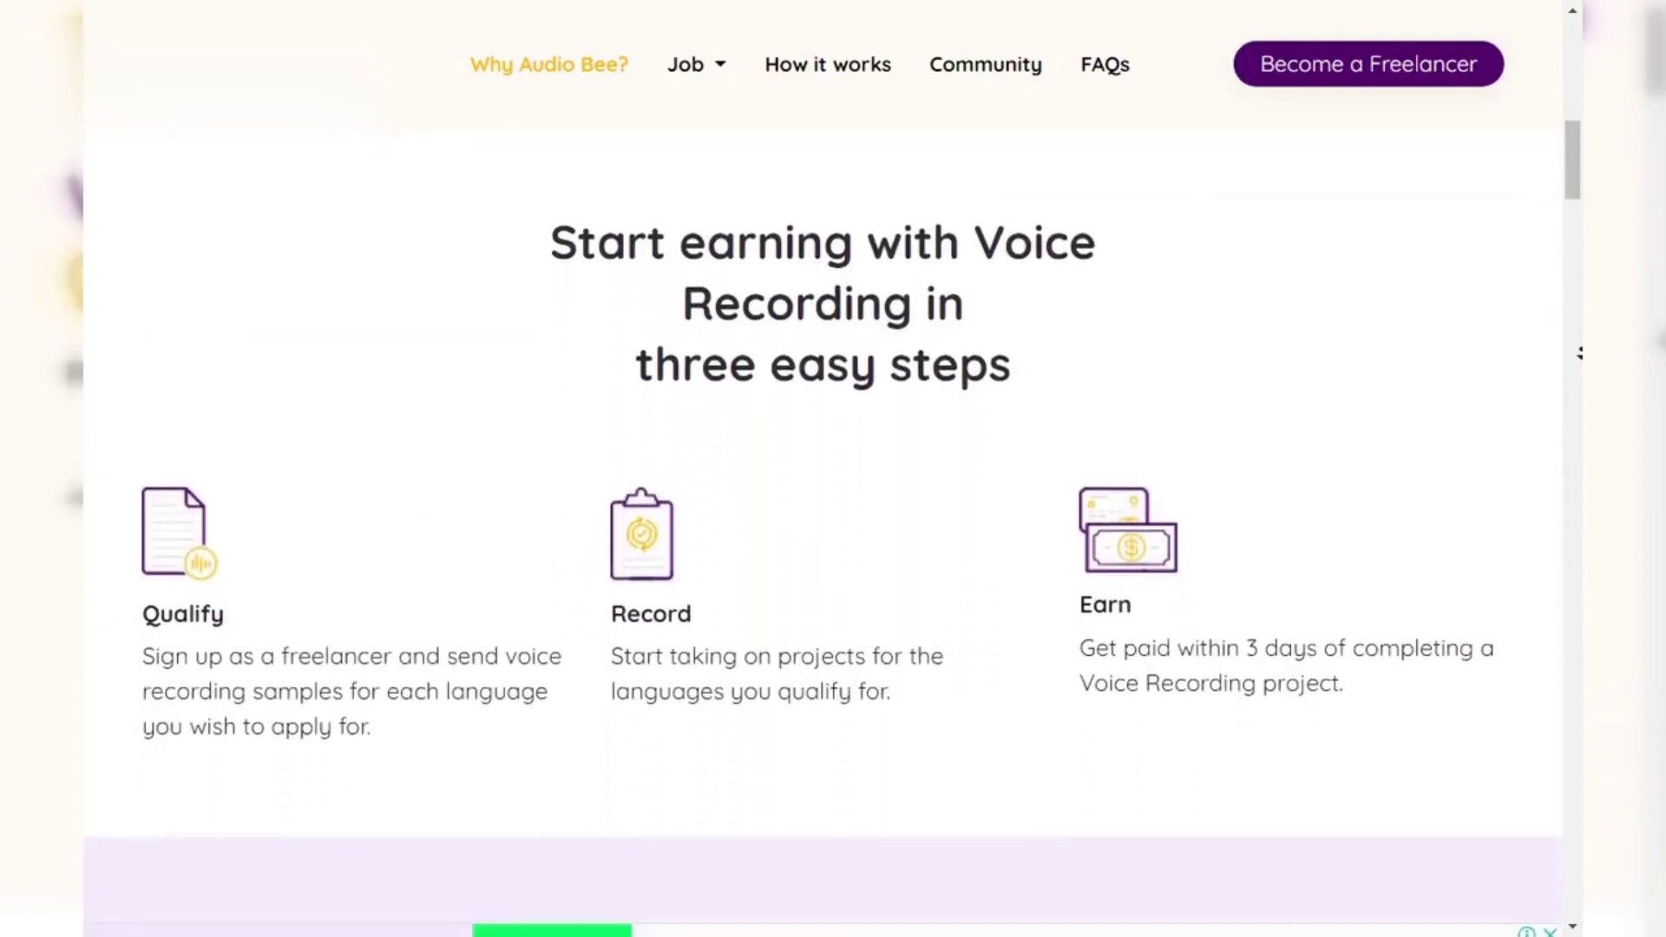
{"action": "scroll", "coordinate": [1578, 352], "scroll_direction": "down", "scroll_amount": 1}
{"action": "scroll", "coordinate": [1579, 353], "scroll_direction": "down", "scroll_amount": 1}
{"action": "scroll", "coordinate": [1578, 353], "scroll_direction": "down", "scroll_amount": 1}
{"action": "scroll", "coordinate": [1579, 353], "scroll_direction": "down", "scroll_amount": 1}
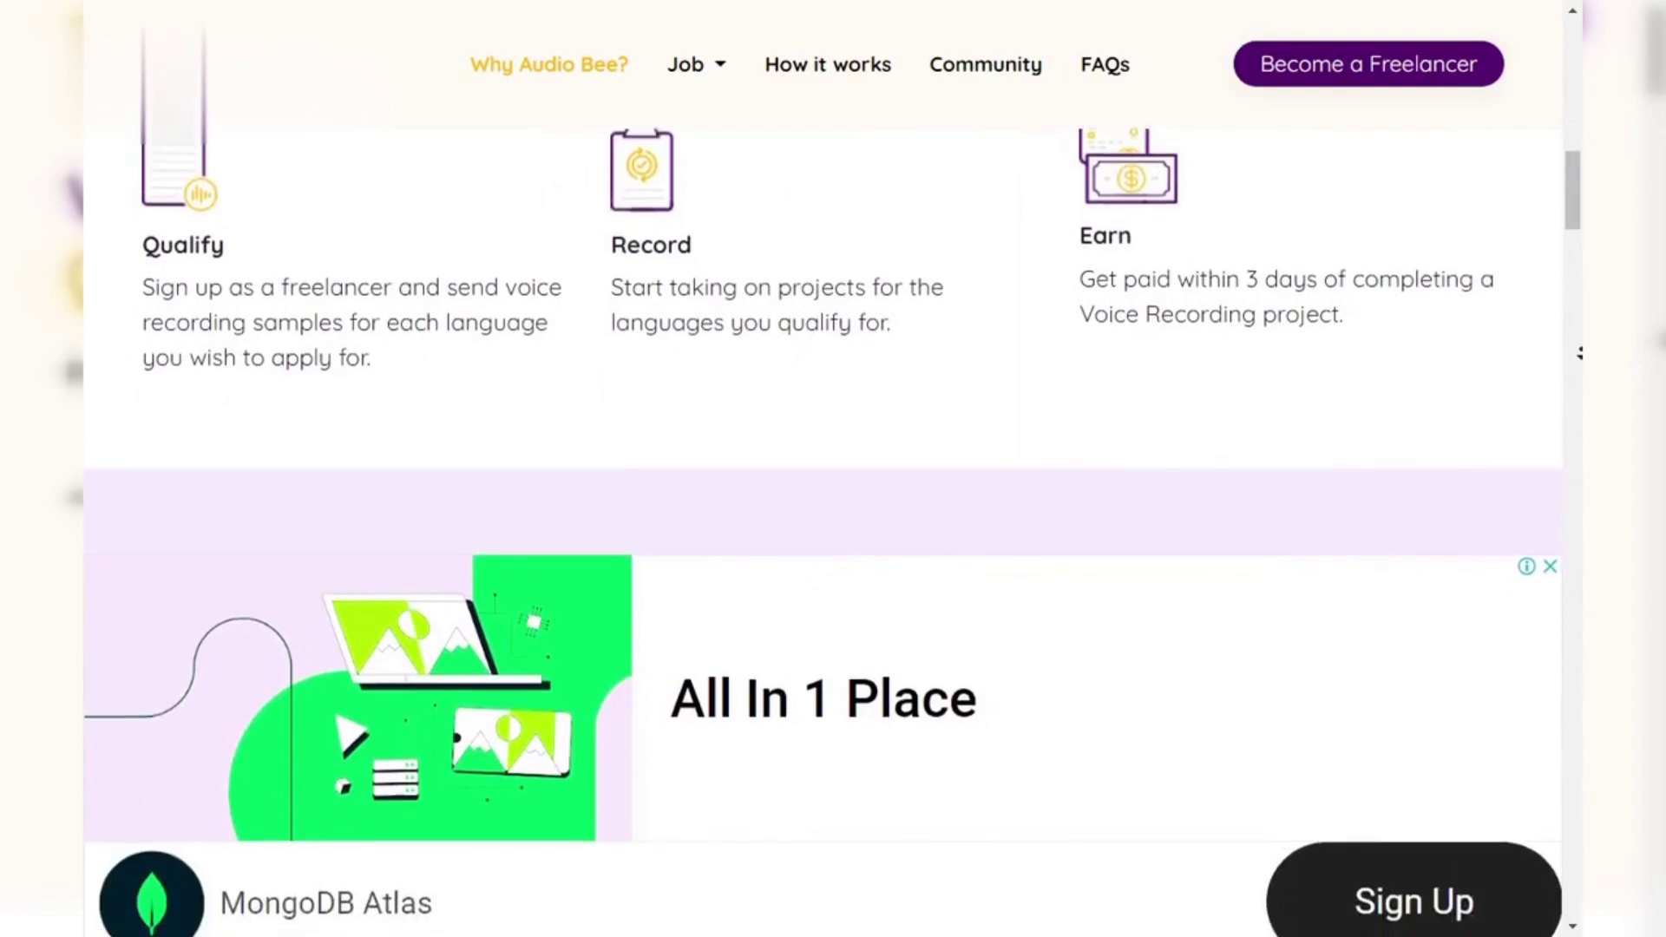
{"action": "scroll", "coordinate": [1579, 353], "scroll_direction": "down", "scroll_amount": 1}
{"action": "scroll", "coordinate": [1580, 353], "scroll_direction": "down", "scroll_amount": 1}
{"action": "scroll", "coordinate": [1578, 353], "scroll_direction": "down", "scroll_amount": 1}
{"action": "scroll", "coordinate": [1579, 352], "scroll_direction": "down", "scroll_amount": 1}
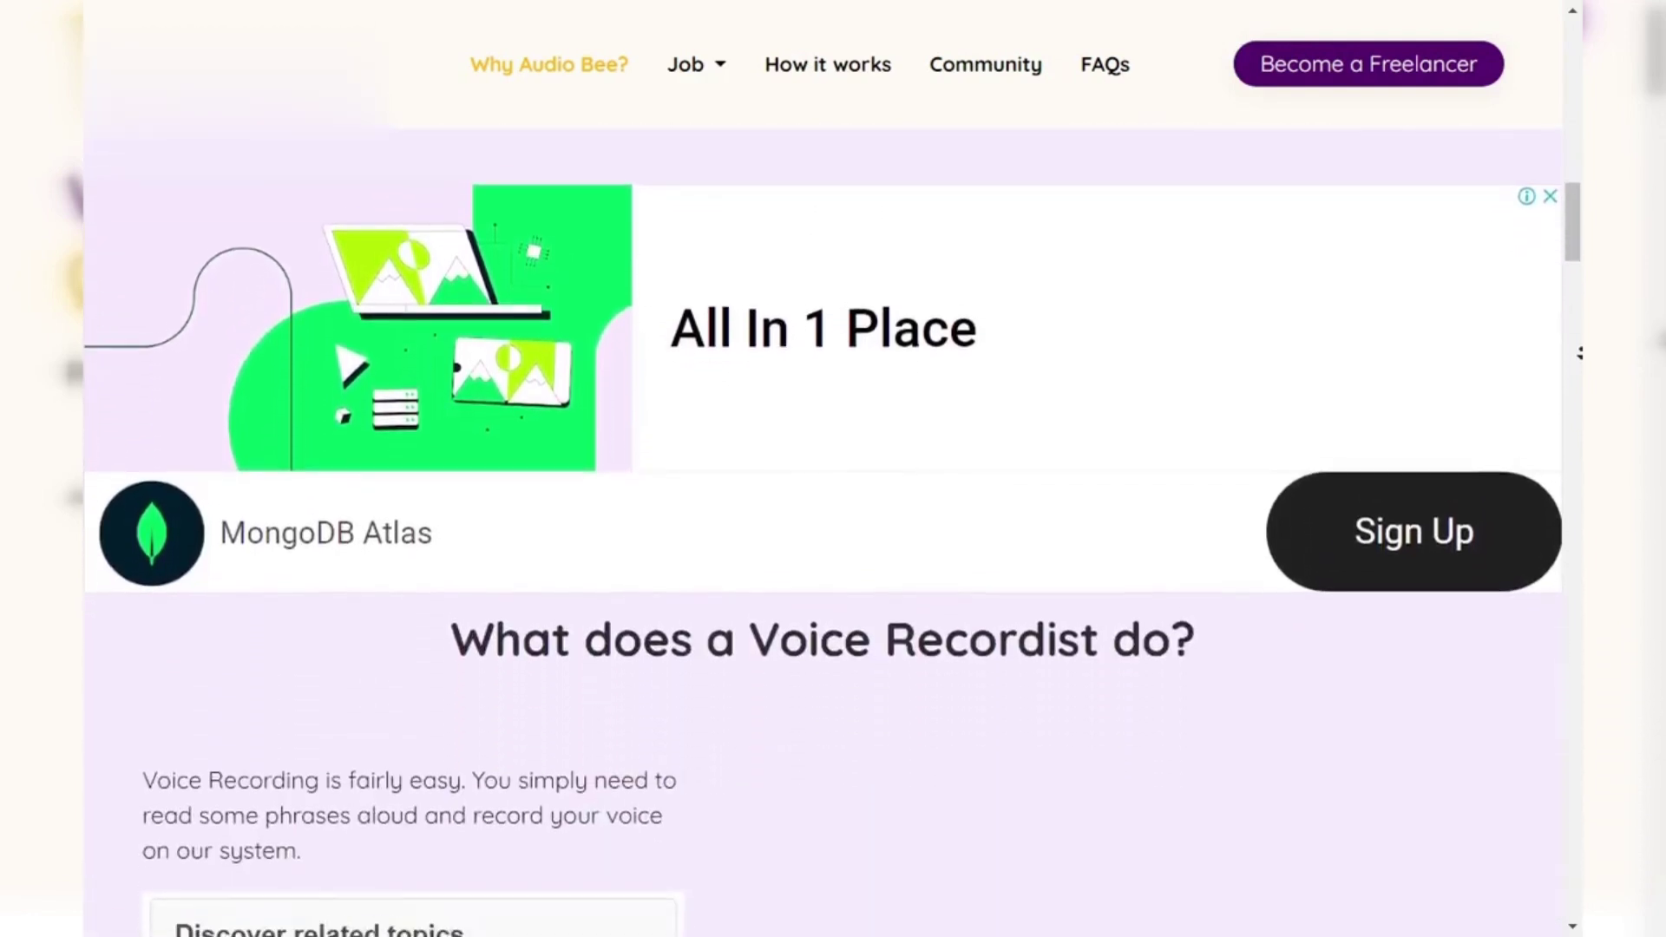
{"action": "scroll", "coordinate": [1579, 352], "scroll_direction": "down", "scroll_amount": 1}
{"action": "scroll", "coordinate": [1580, 353], "scroll_direction": "down", "scroll_amount": 1}
{"action": "scroll", "coordinate": [1578, 354], "scroll_direction": "down", "scroll_amount": 1}
{"action": "scroll", "coordinate": [1578, 353], "scroll_direction": "down", "scroll_amount": 1}
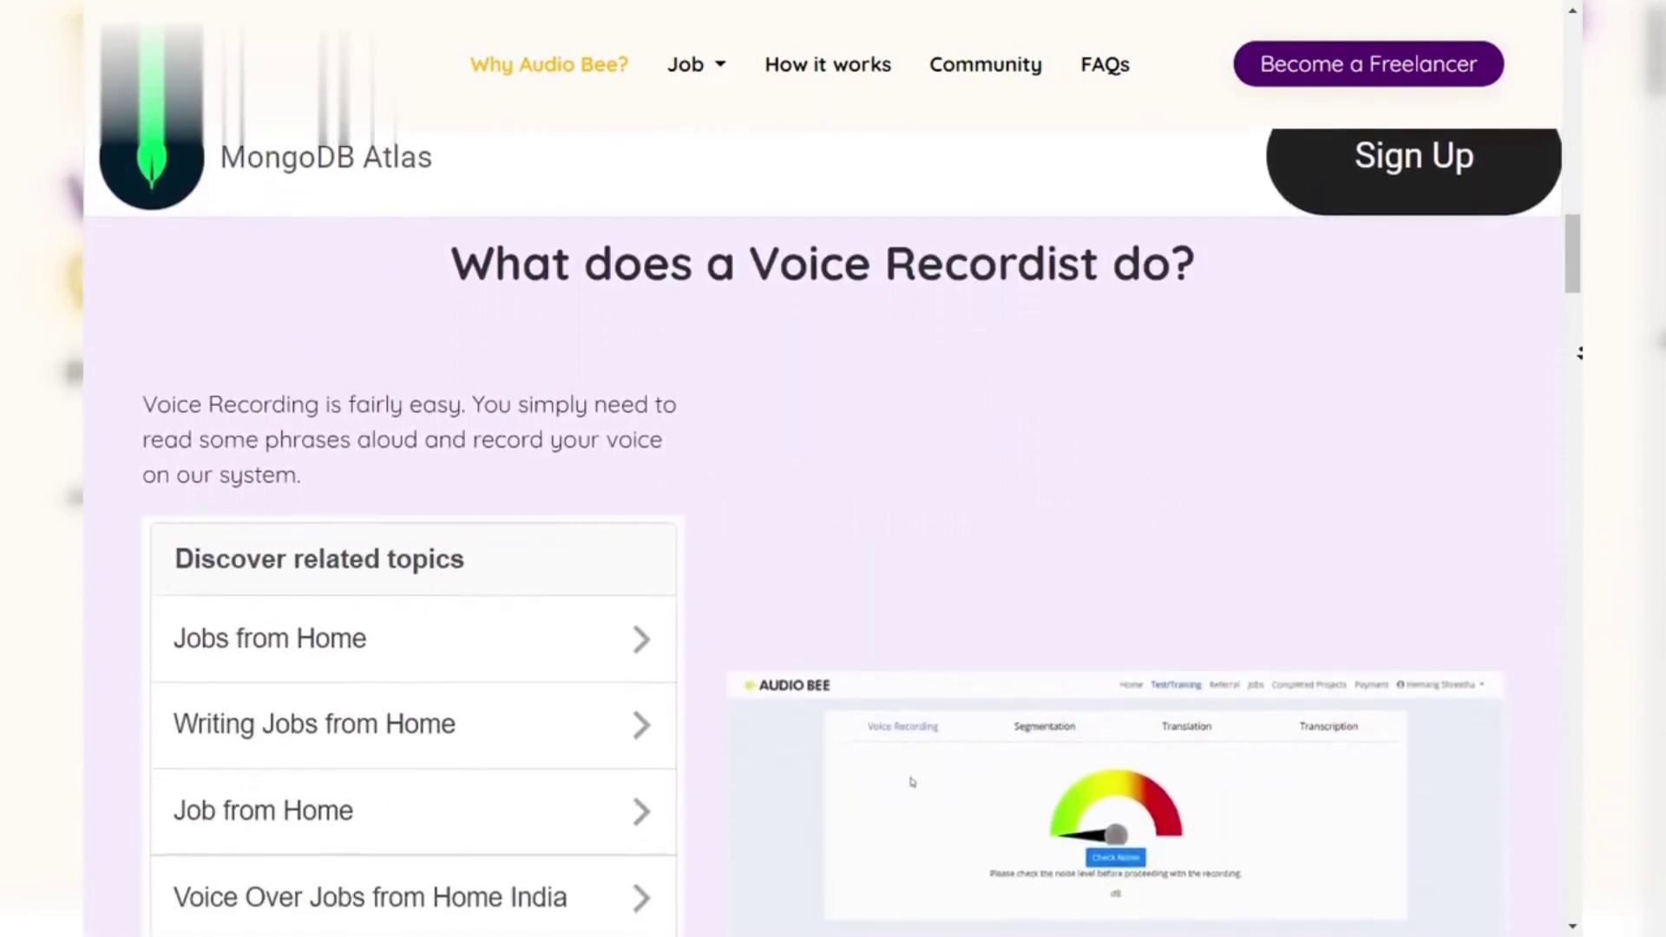